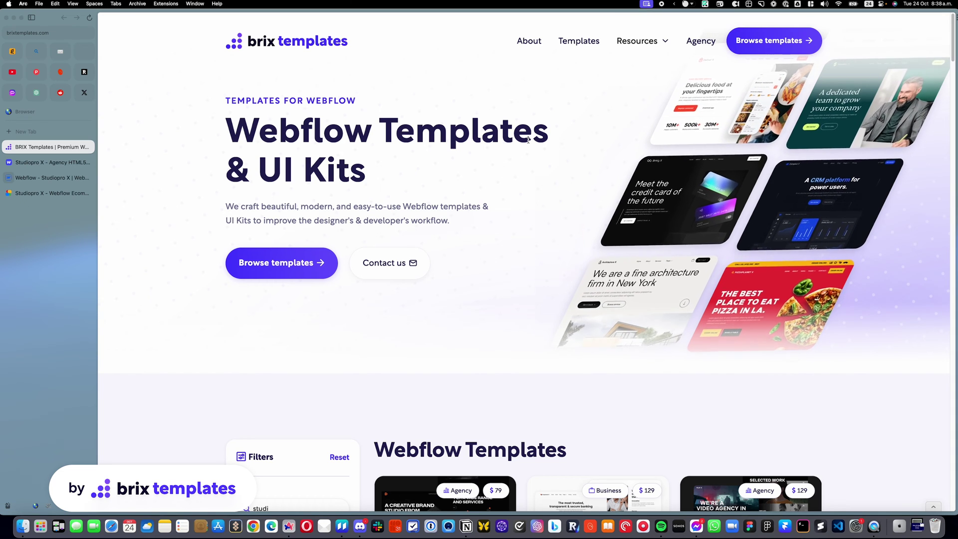
# Reload the Studiopro X live site to watch its preloader, then return to the Webflow Designer tab
pyautogui.click(48, 193)
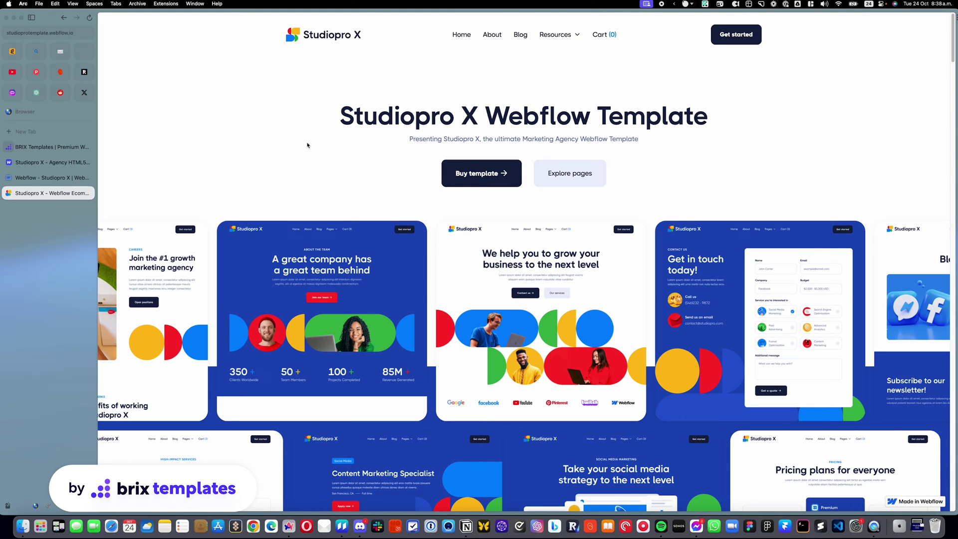
pyautogui.press('super+r')
pyautogui.press('super+r')
pyautogui.doubleClick(398, 120)
pyautogui.click(368, 86)
pyautogui.hotkey('ctrl', 'Tab')
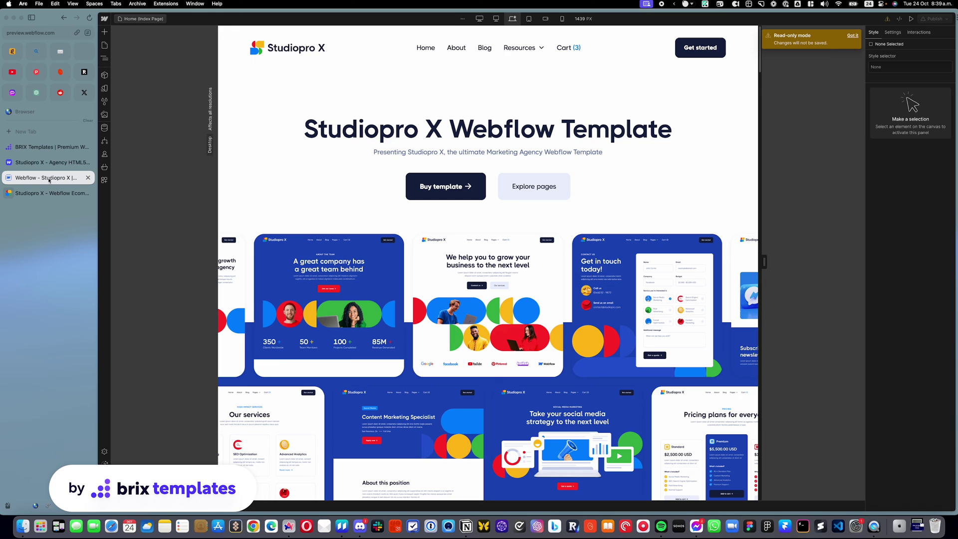
# Dismiss the read-only notice and open the Navigator, briefly expanding Loader Wrap
pyautogui.click(852, 36)
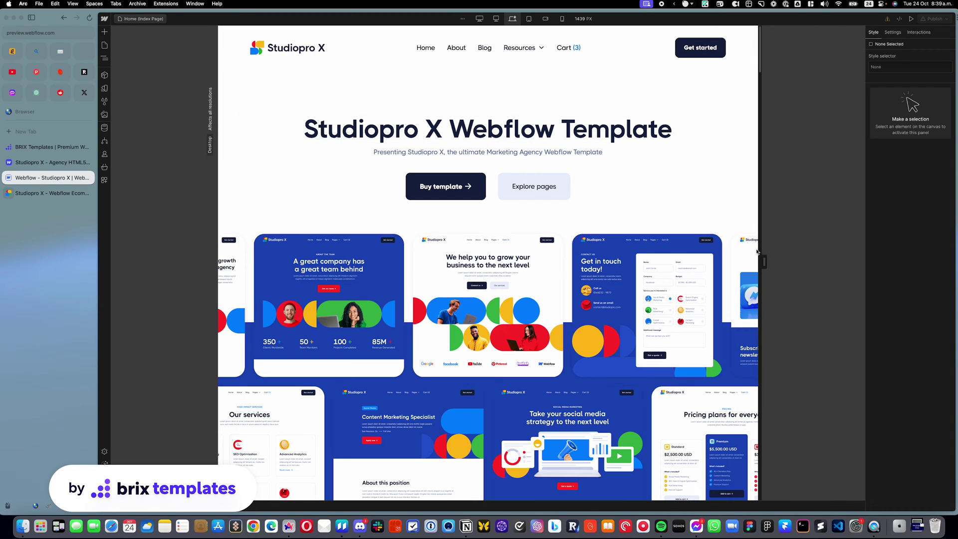
pyautogui.click(106, 60)
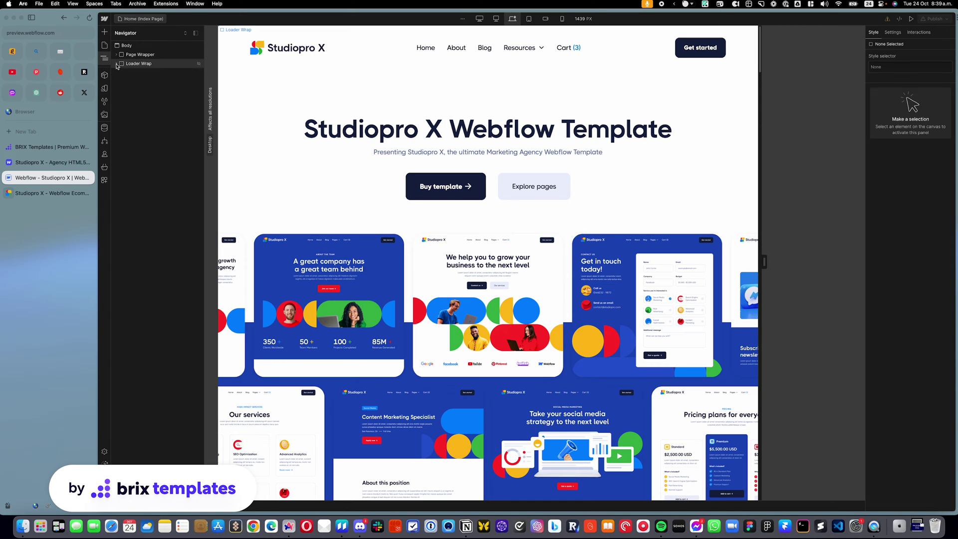
pyautogui.click(118, 64)
pyautogui.click(118, 64)
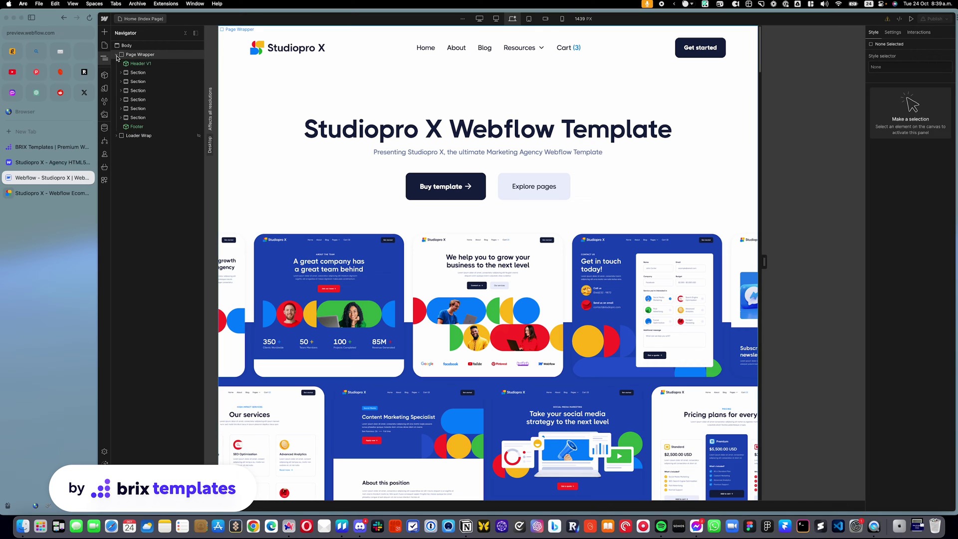
# Select Loader Wrap and toggle its Display to block and back to none
pyautogui.click(132, 66)
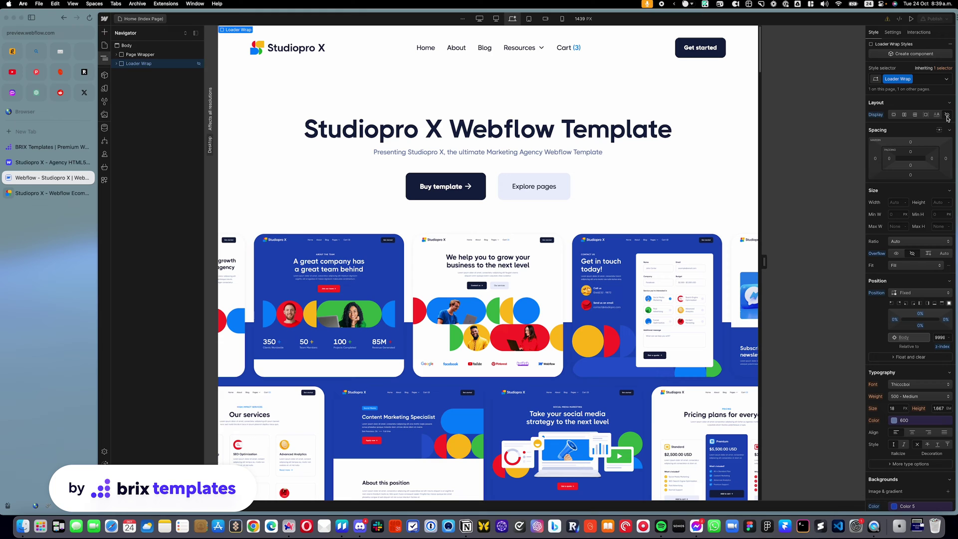
pyautogui.click(893, 115)
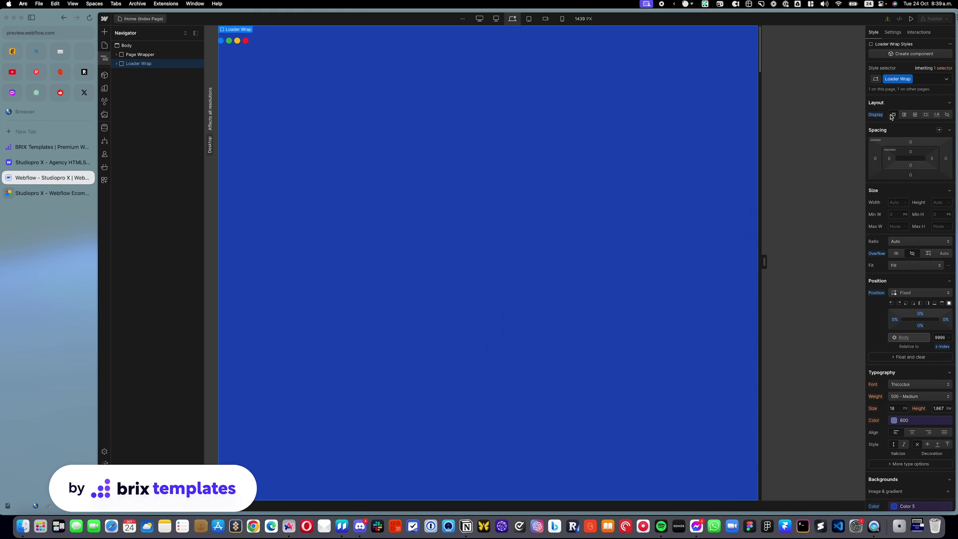
pyautogui.click(948, 115)
pyautogui.click(118, 64)
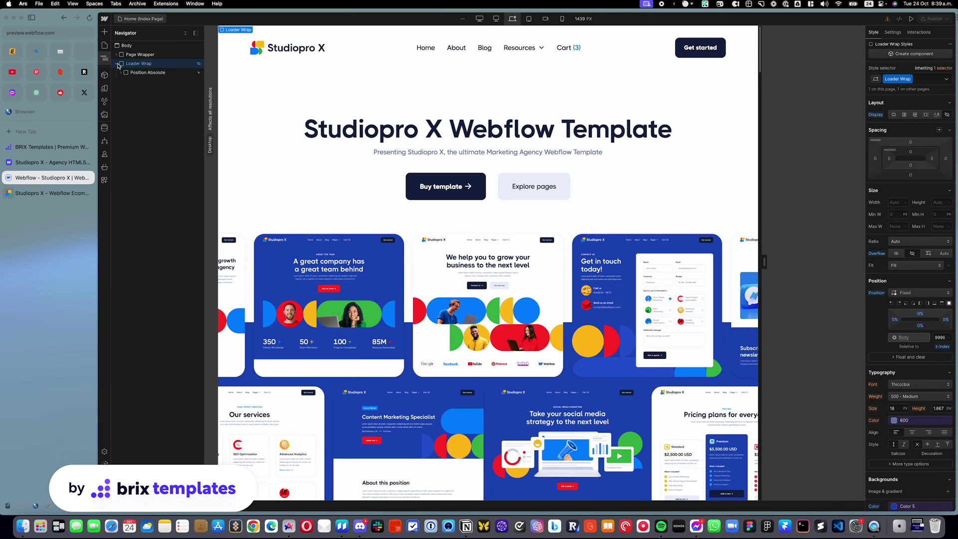
pyautogui.click(119, 65)
pyautogui.click(911, 19)
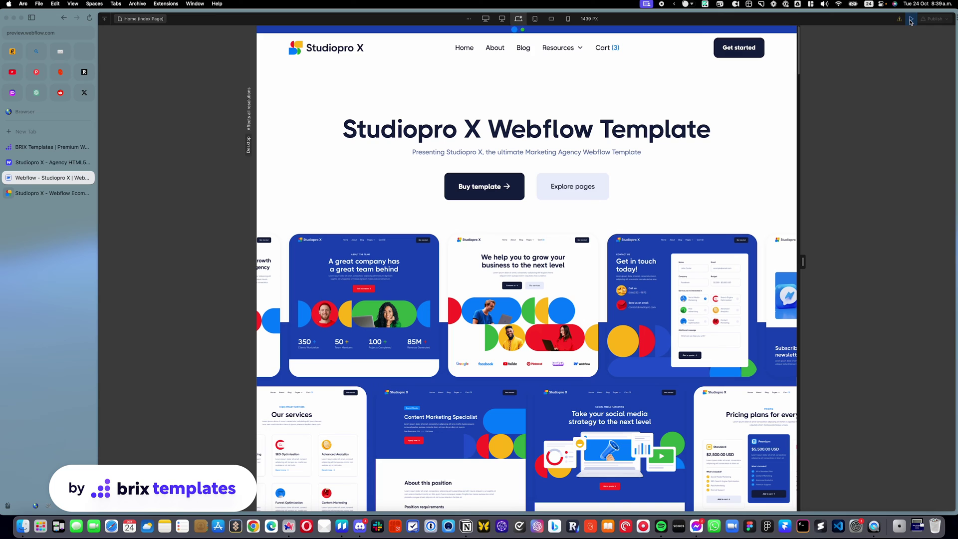
pyautogui.click(911, 19)
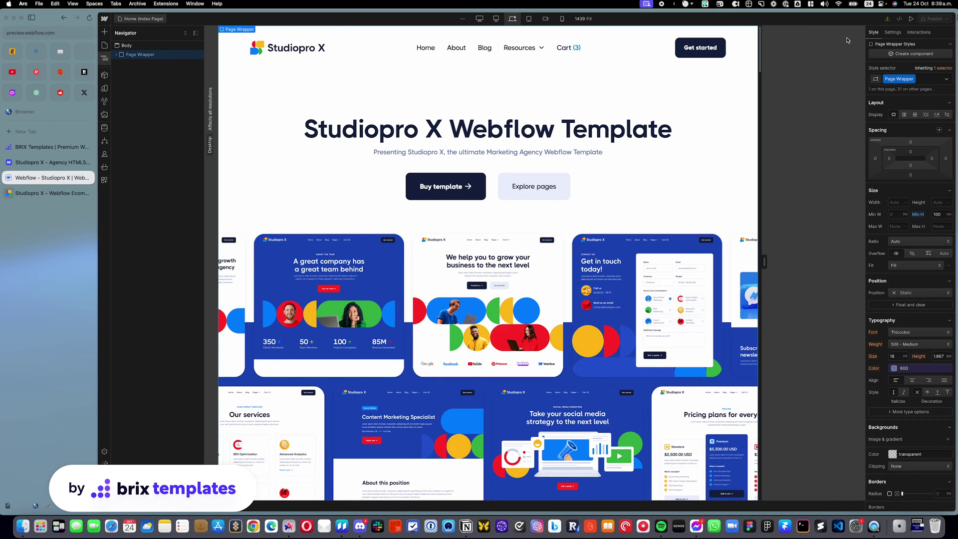
pyautogui.click(911, 19)
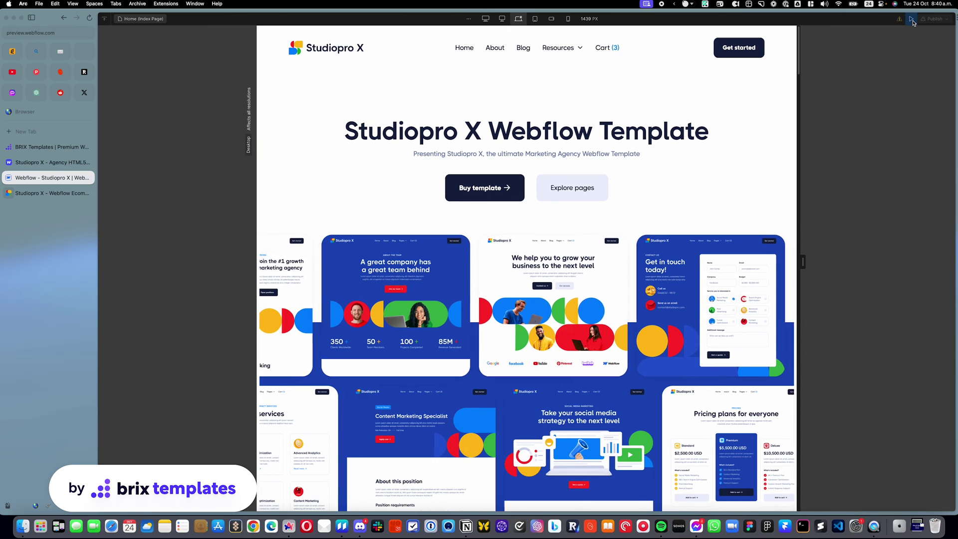
pyautogui.click(911, 19)
pyautogui.click(912, 19)
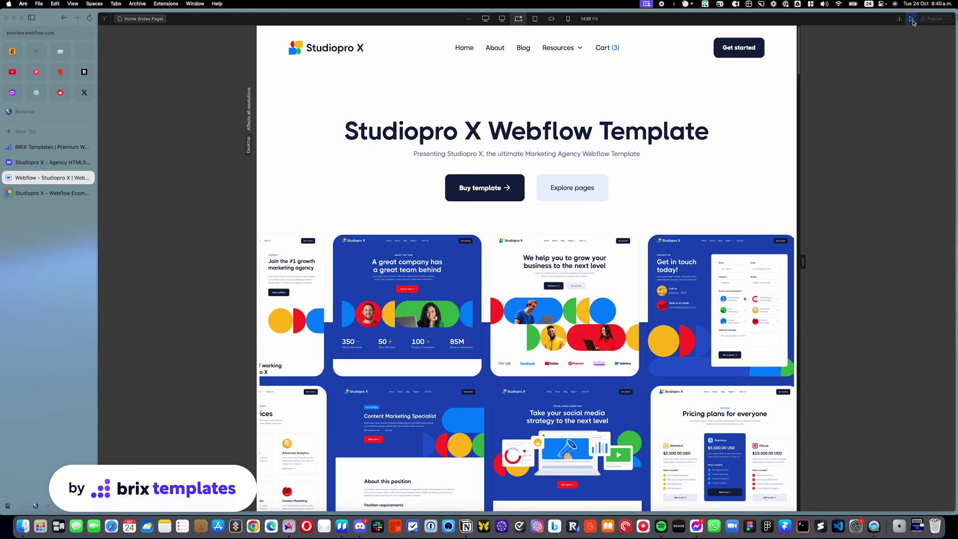
pyautogui.click(912, 19)
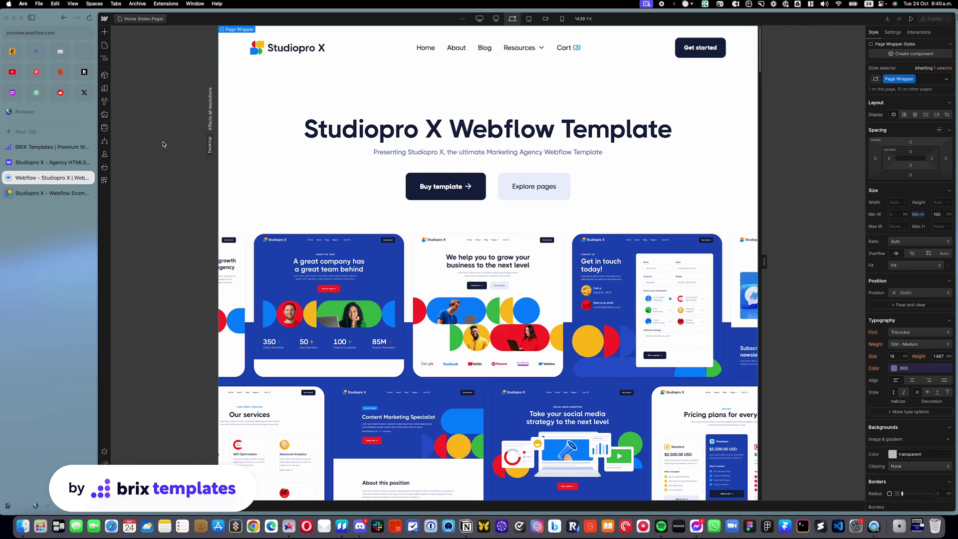
pyautogui.press('z')
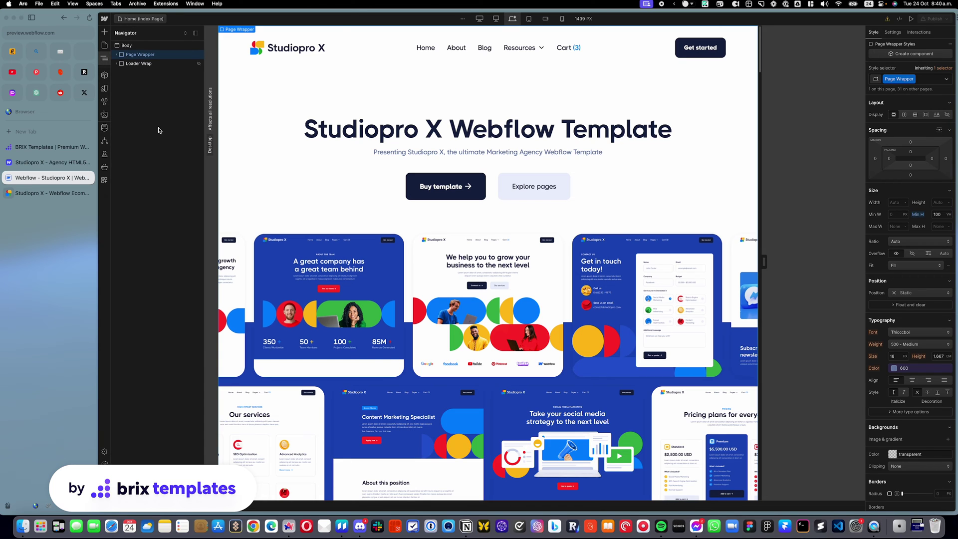
# Select Loader Wrap in the Navigator to show its fixed position and z-index 9999 styles
pyautogui.click(147, 65)
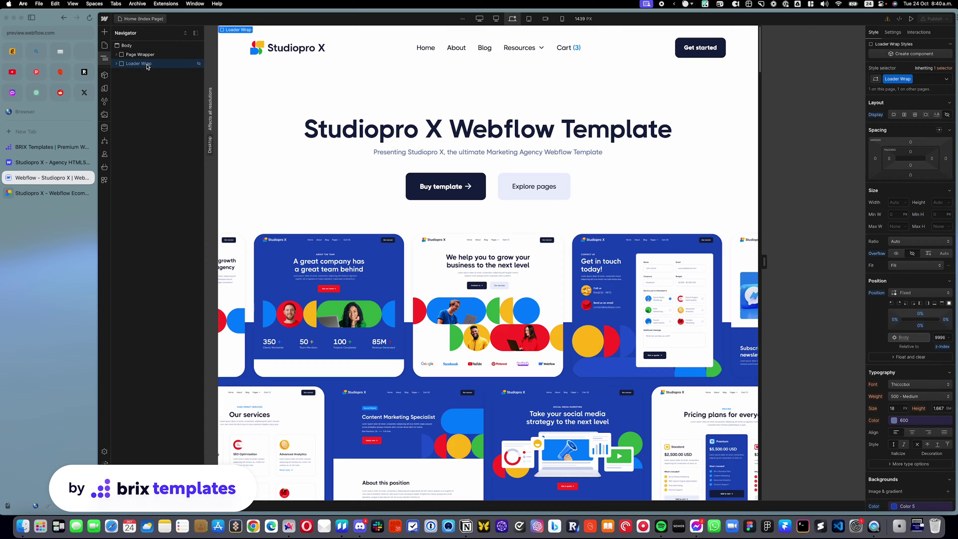
# Expand Loader Wrap, make it visible on canvas, and select Position Absolute and its loader dots
pyautogui.click(117, 64)
pyautogui.moveTo(199, 68)
pyautogui.click(893, 115)
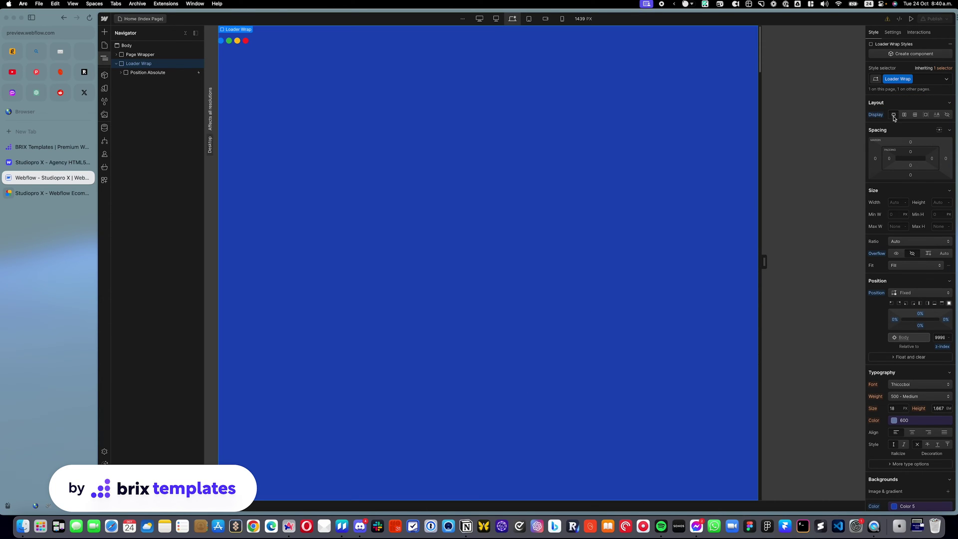
pyautogui.click(240, 41)
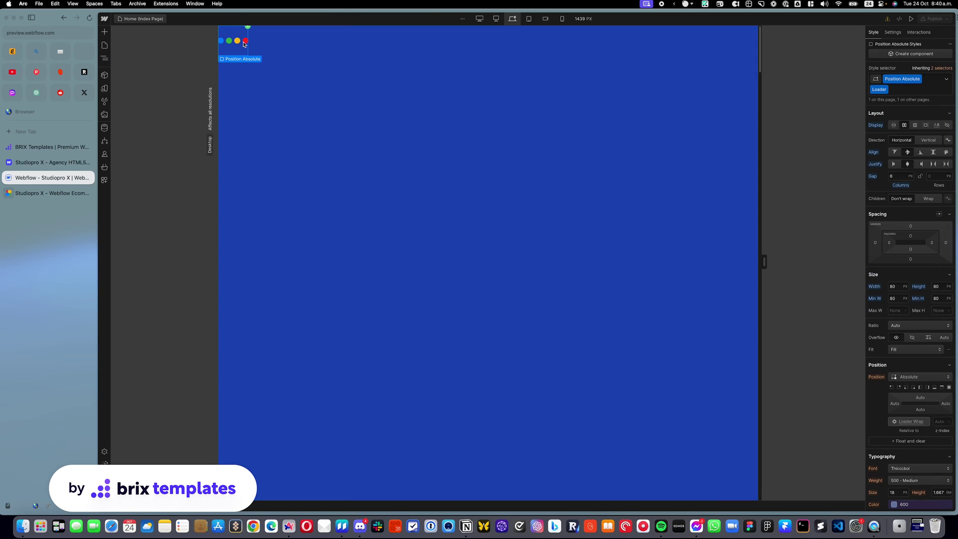
pyautogui.click(238, 41)
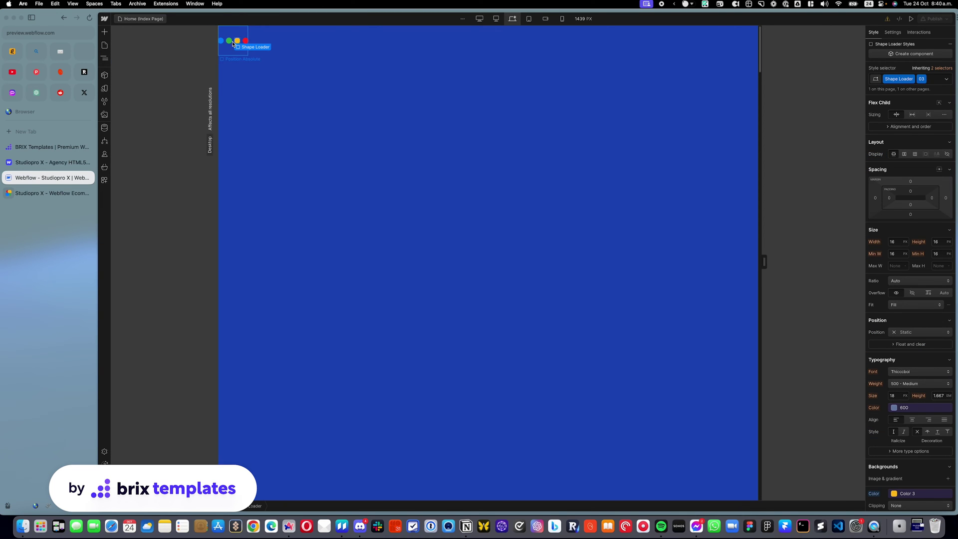
pyautogui.click(221, 41)
# Set the green loader dot's background variable to Orange 300
pyautogui.press('z')
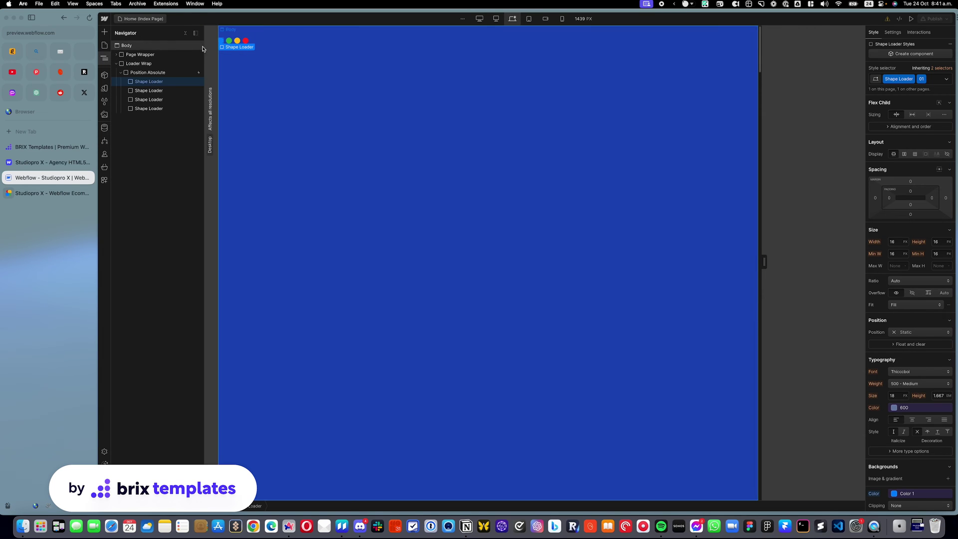
pyautogui.click(230, 41)
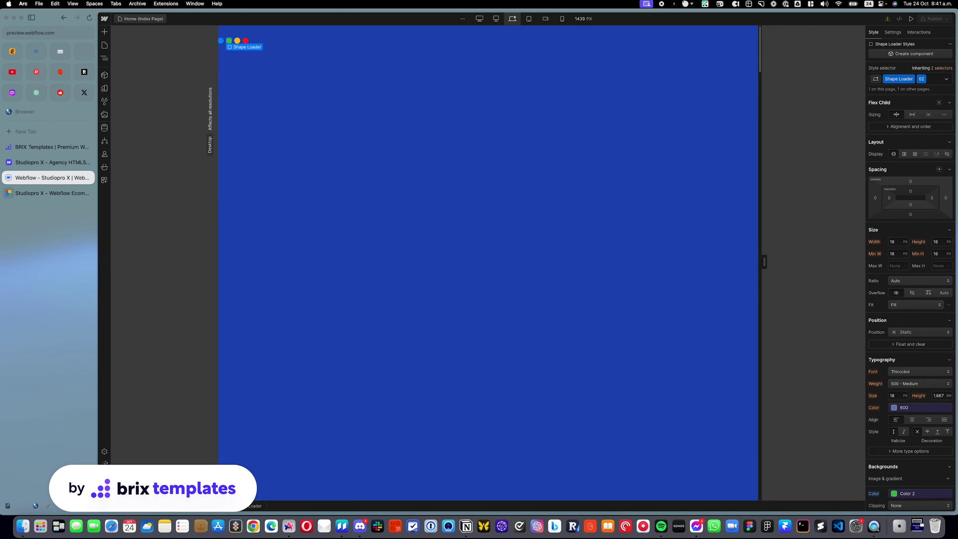
pyautogui.click(920, 493)
pyautogui.scroll(-3, 912, 458)
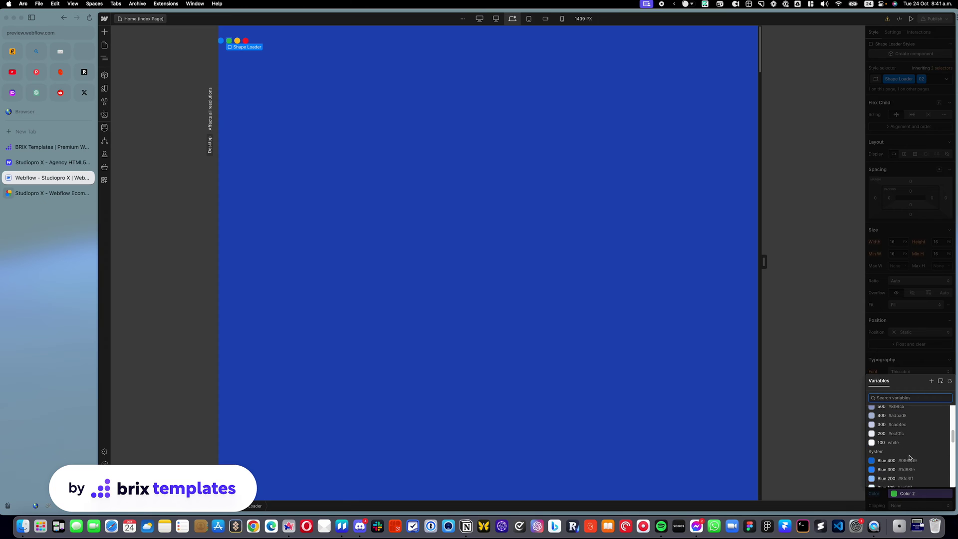
pyautogui.scroll(-2, 902, 455)
pyautogui.click(899, 455)
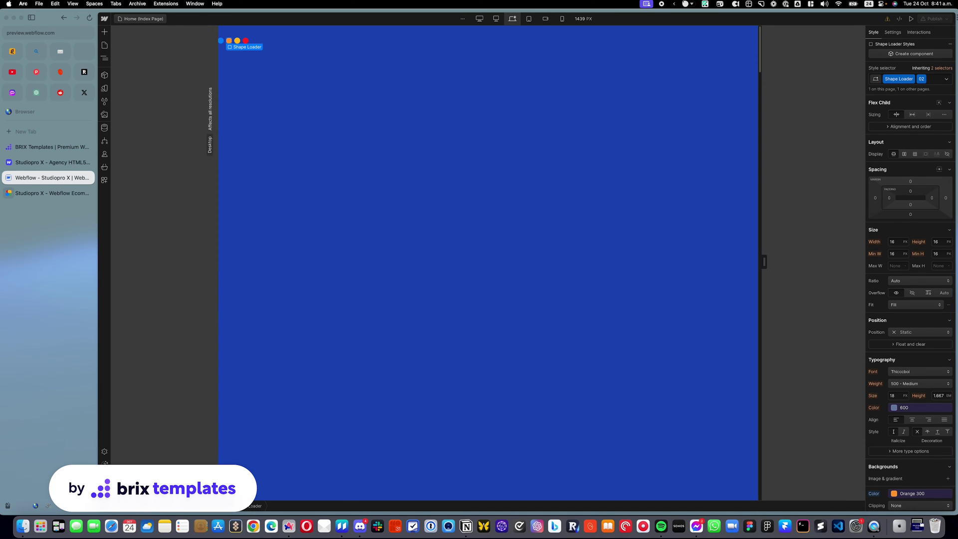
# Set the first (blue) loader dot's background variable to Green 300, then reopen the Navigator
pyautogui.click(221, 40)
pyautogui.scroll(-1, 920, 489)
pyautogui.click(918, 477)
pyautogui.scroll(-5, 905, 422)
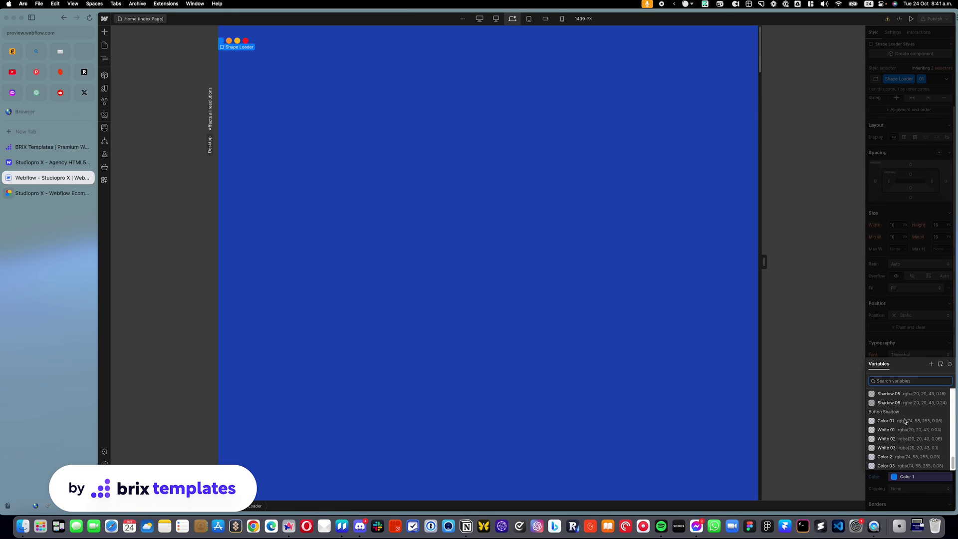
pyautogui.scroll(5, 905, 422)
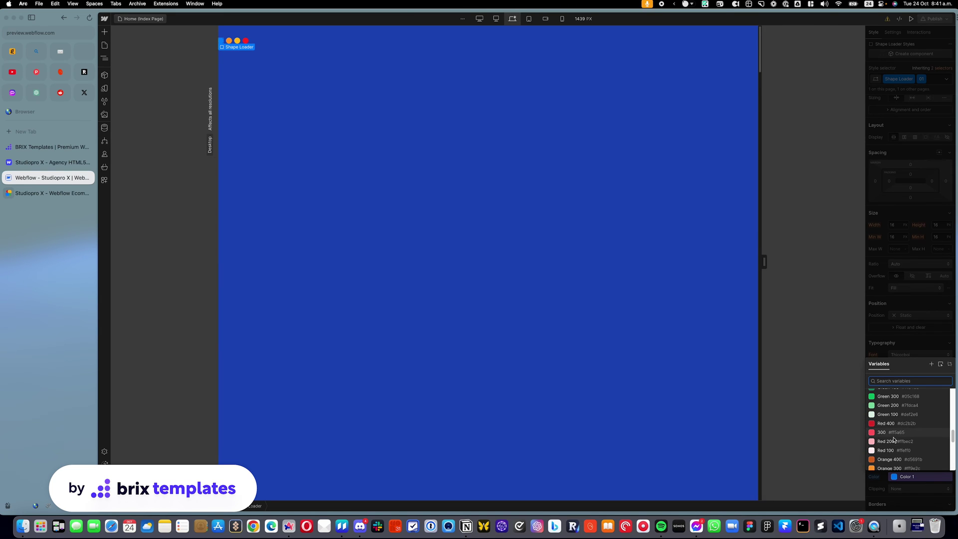
pyautogui.scroll(3, 894, 440)
pyautogui.scroll(1, 891, 429)
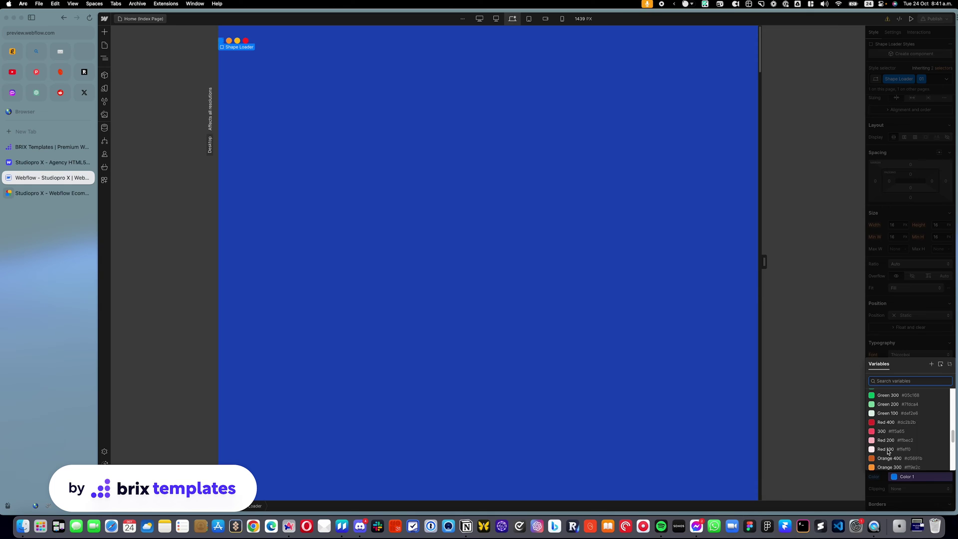
pyautogui.click(885, 400)
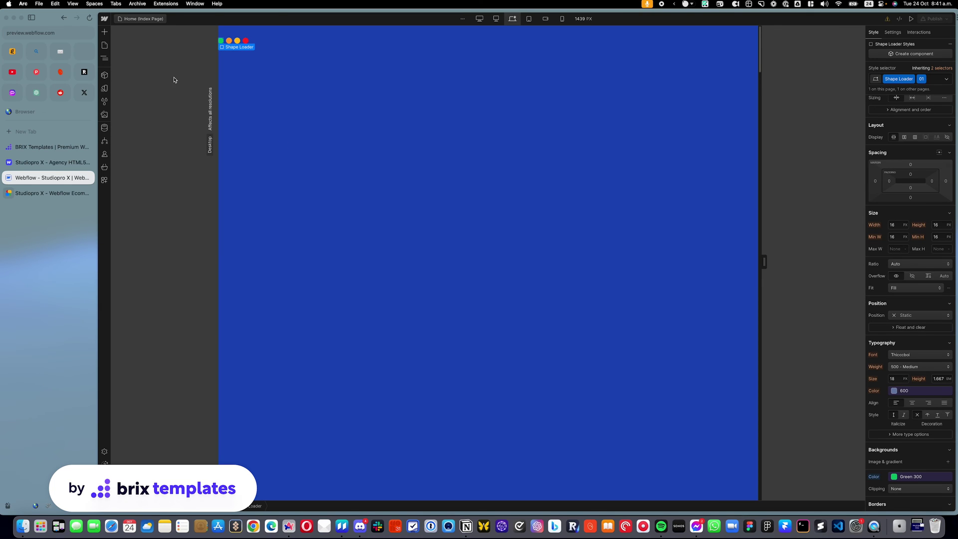
pyautogui.click(104, 59)
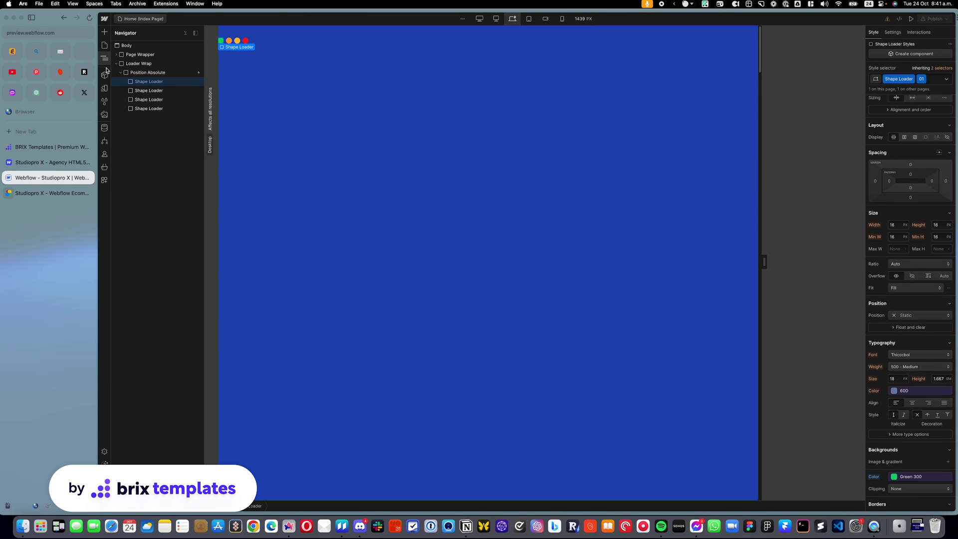
# Set the Loader Wrap preloader's Display to none
pyautogui.click(145, 65)
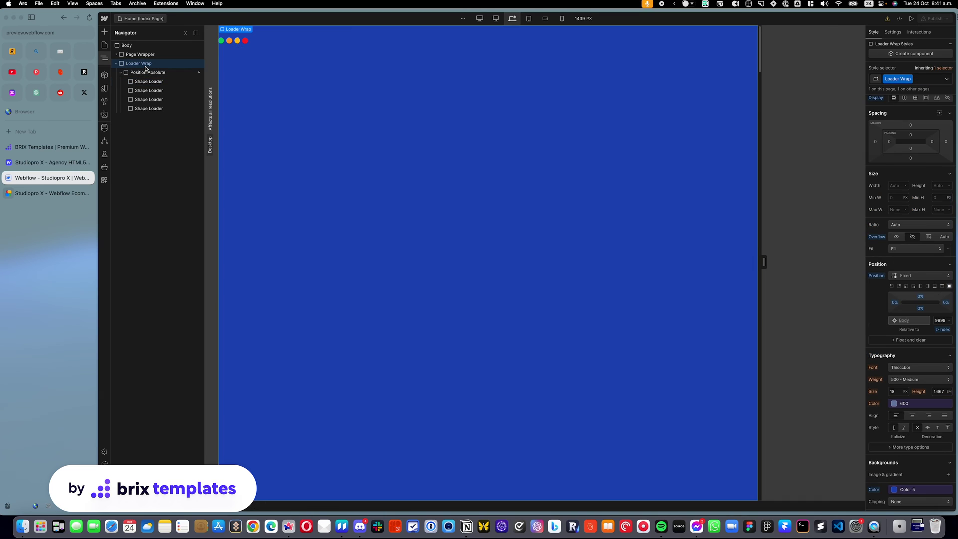
pyautogui.click(947, 99)
pyautogui.click(115, 63)
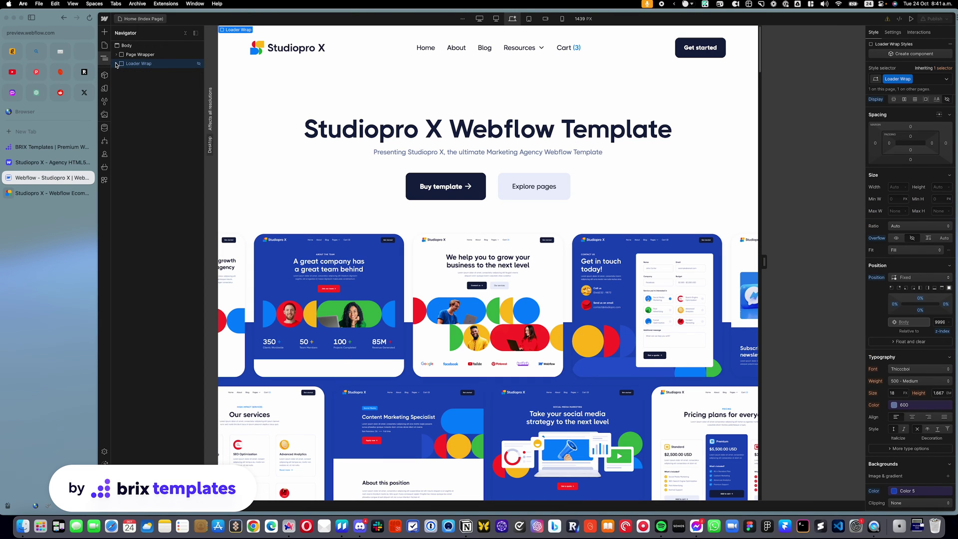
# Preview the Studiopro X home page, exit preview, and switch to the BRIX Templates website
pyautogui.click(912, 19)
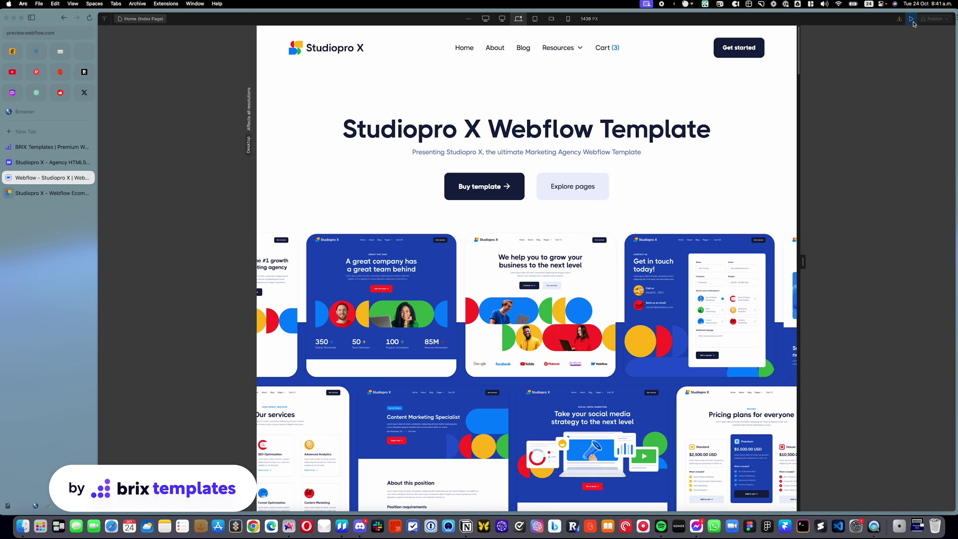
pyautogui.click(913, 21)
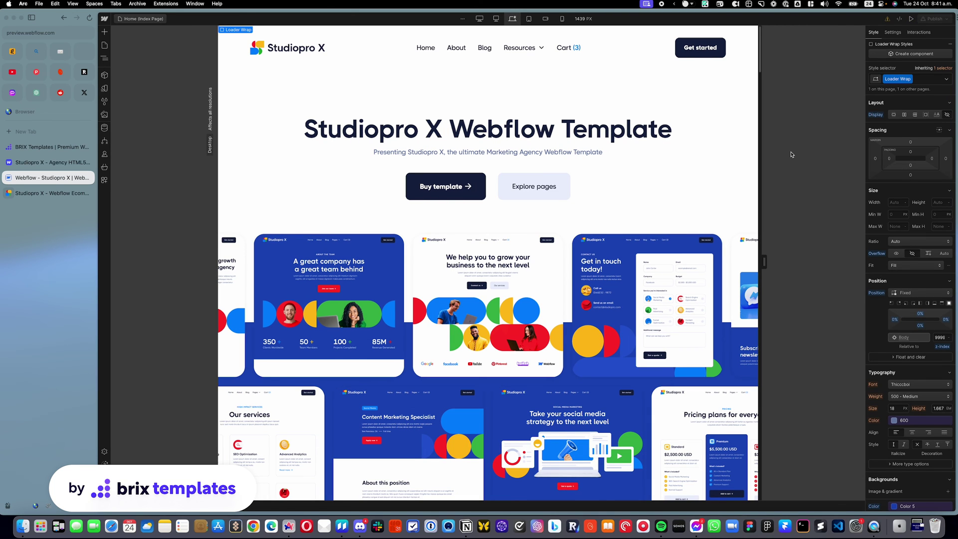
pyautogui.click(49, 147)
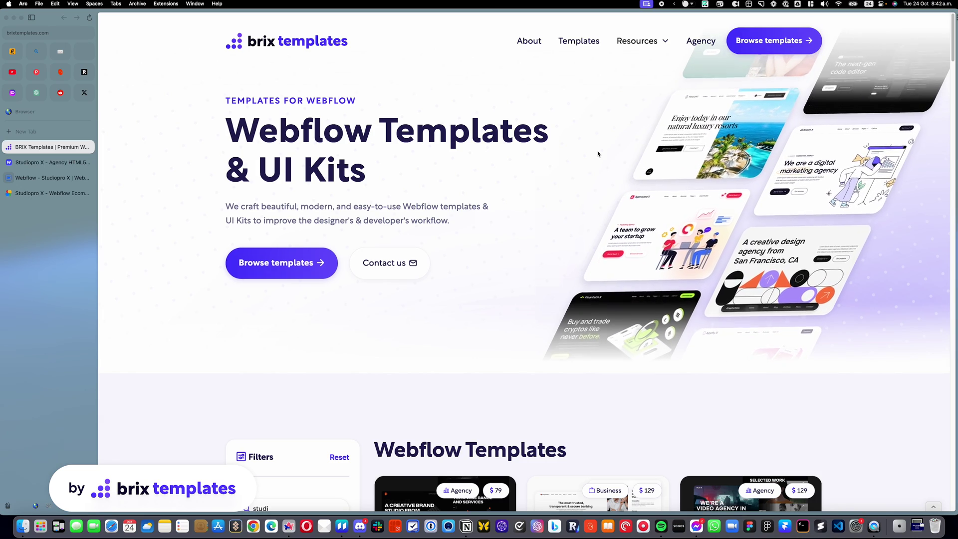
pyautogui.scroll(-20, 598, 153)
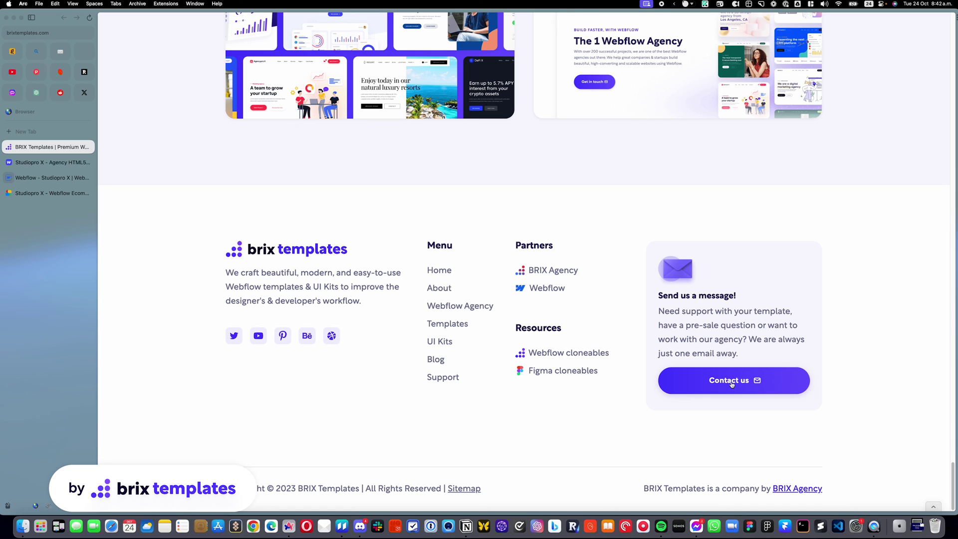
pyautogui.scroll(20, 718, 382)
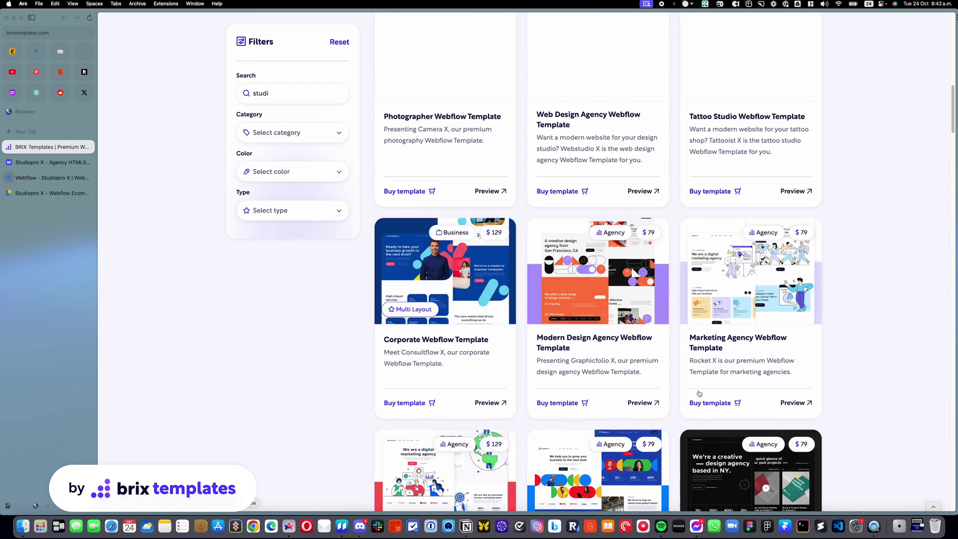